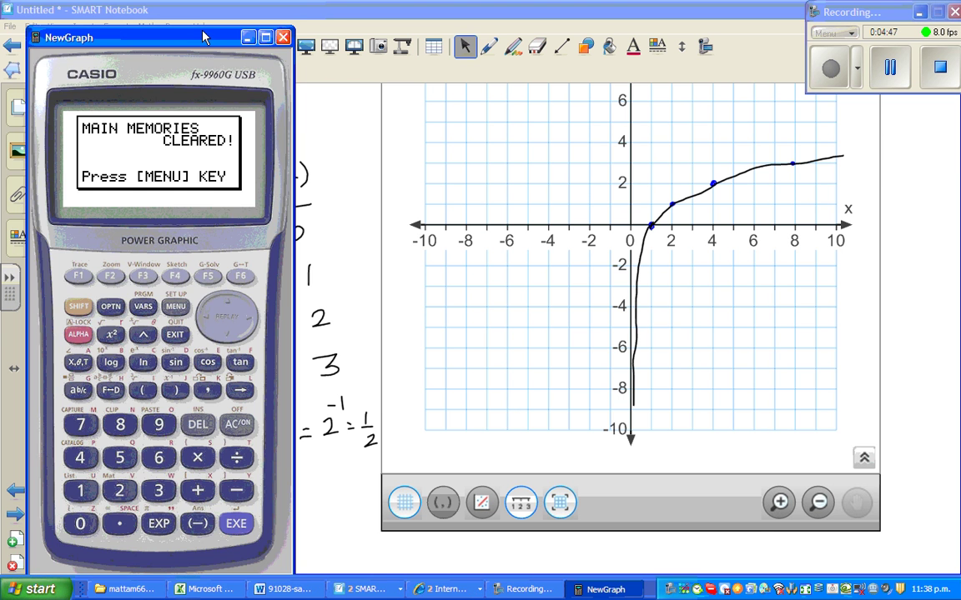
Move the calculator window away from the log table
left_click_drag(204, 37, 590, 3)
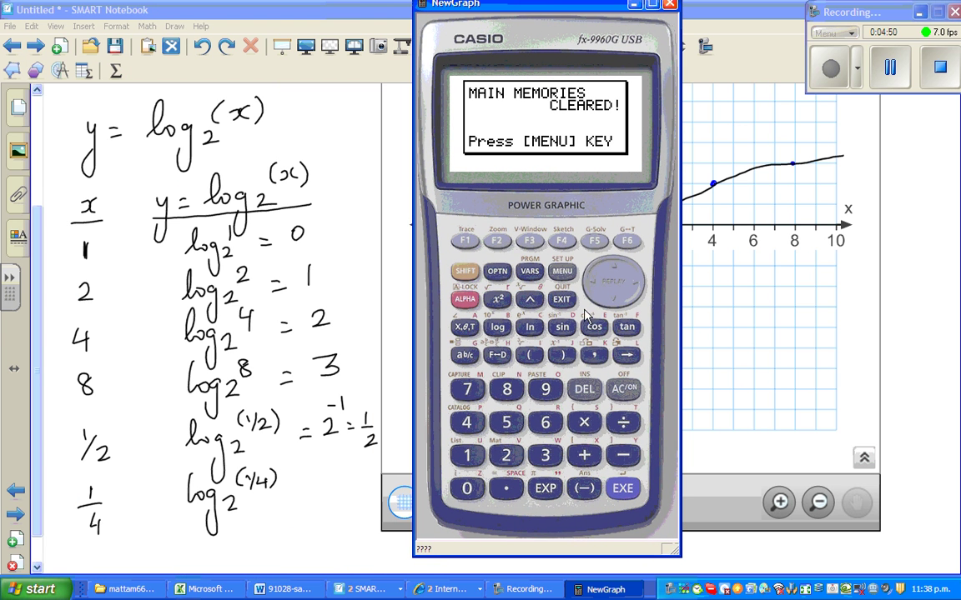
Enter the calculator's GRAPH mode and open its graph function list
left_click(558, 274)
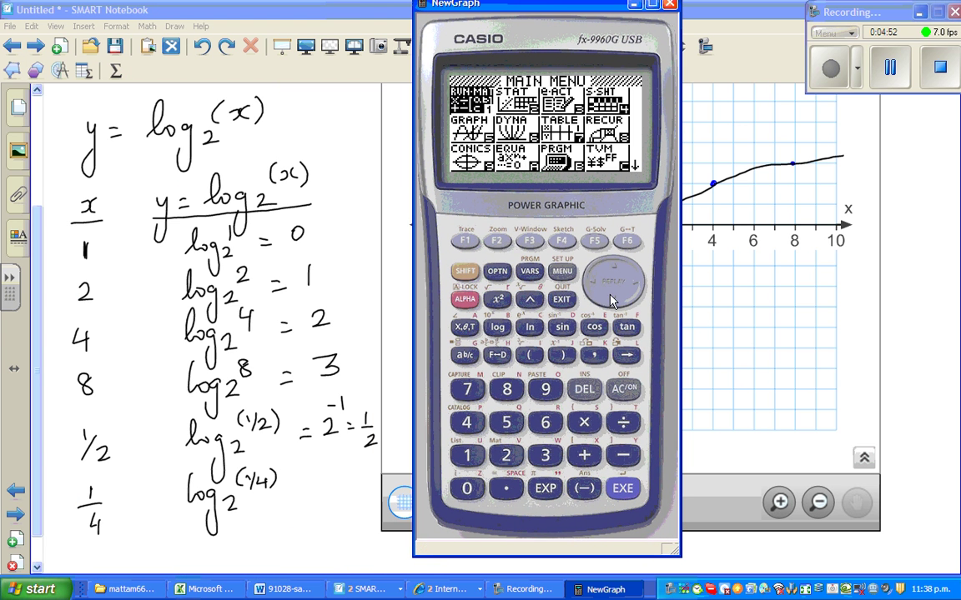
key("Down")
left_click(622, 489)
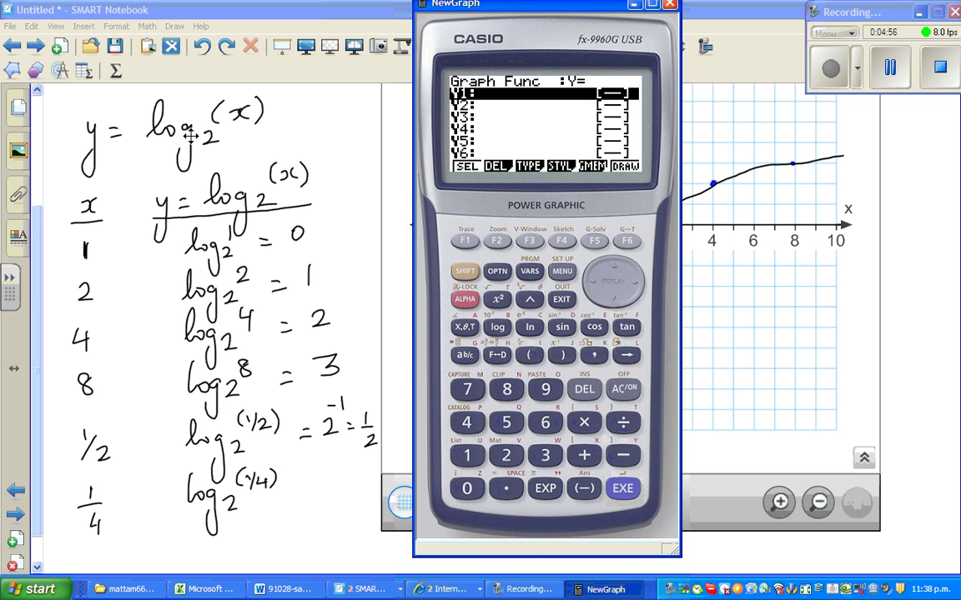
left_click_drag(200, 149, 213, 169)
Enter Y1 = log X ÷ log 2, draw its graph, then minimise the calculator
left_click(497, 326)
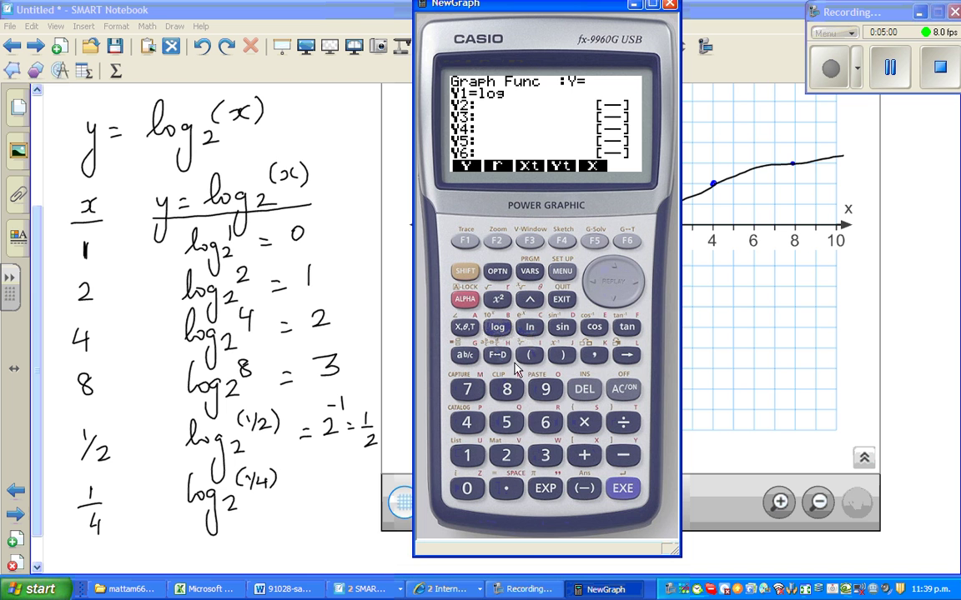
left_click(465, 327)
left_click(624, 423)
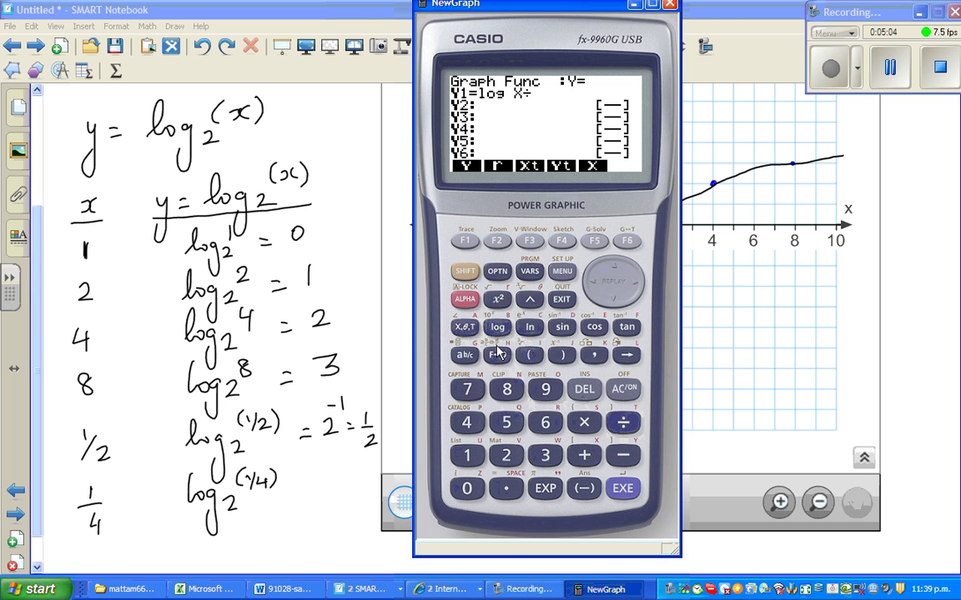
left_click(497, 326)
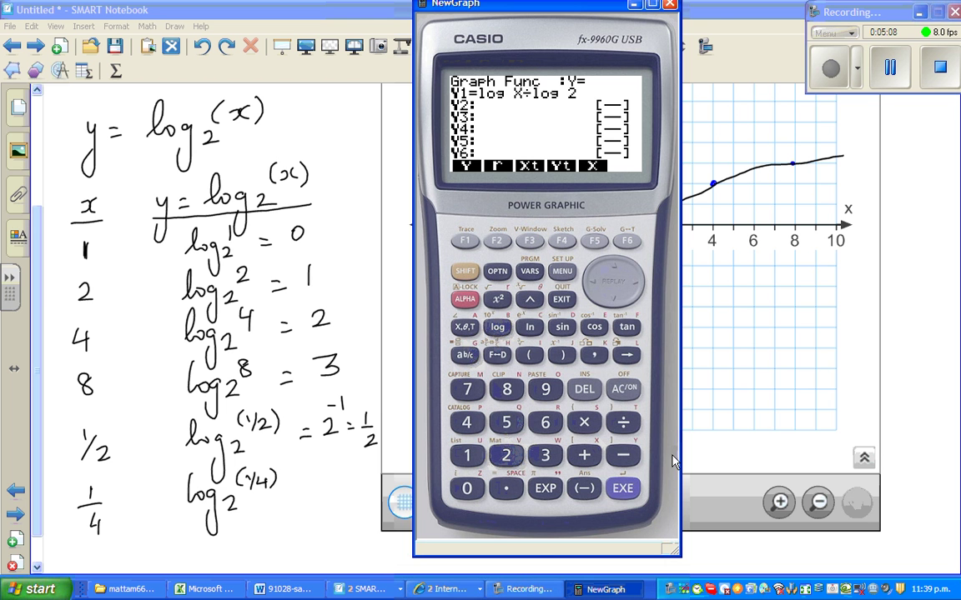
left_click(626, 490)
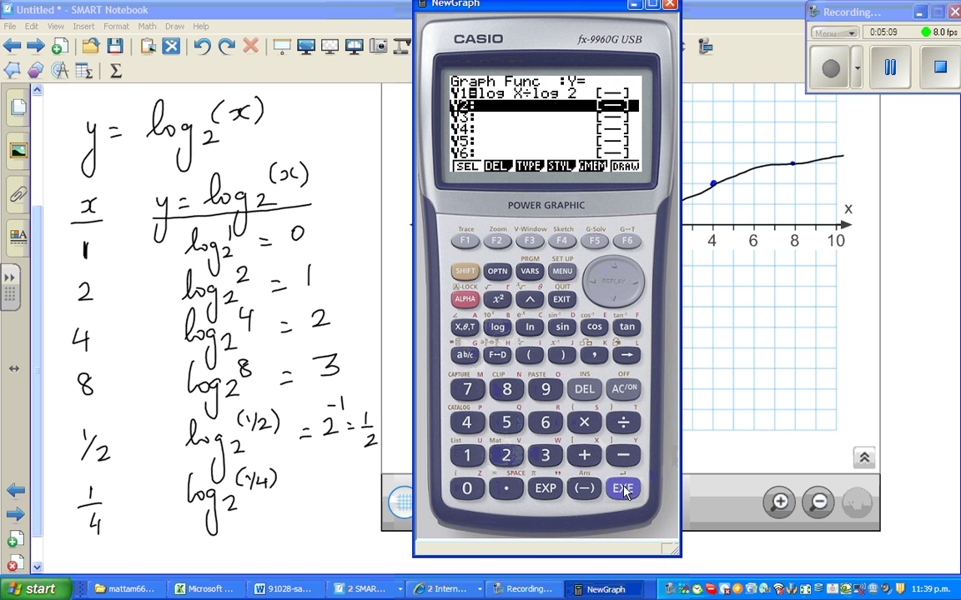
left_click(624, 241)
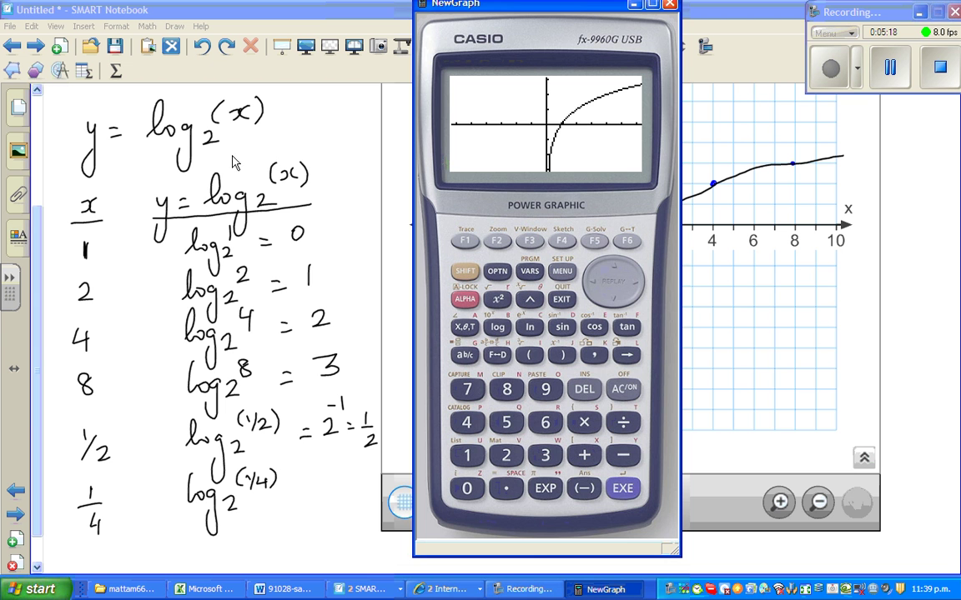
left_click(632, 5)
scroll(37, 273, "up", 3)
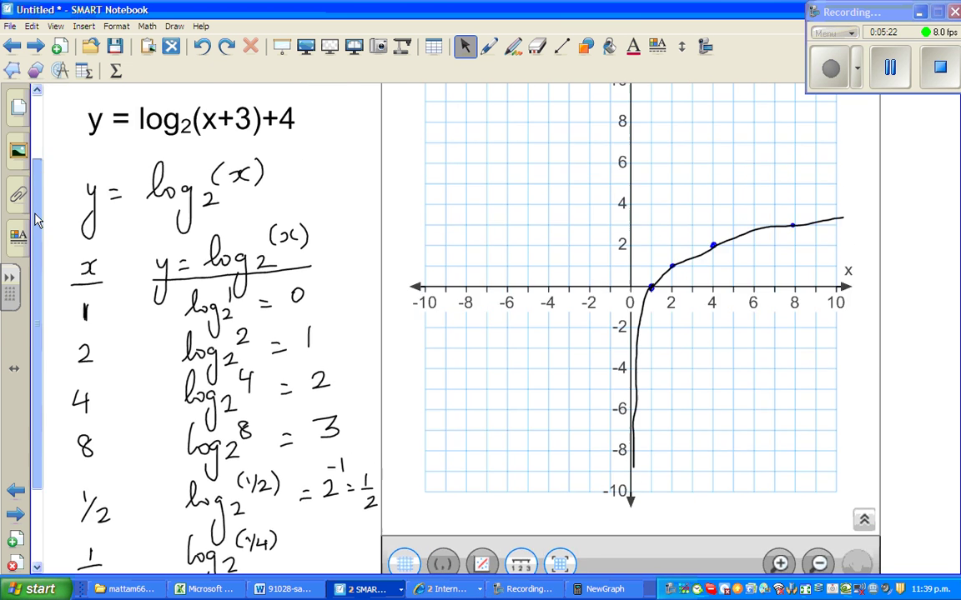
In blue pen, label the curve log2(x) and draw arrows under the 3 and after +4
left_click(489, 46)
left_click(414, 101)
mouse_move(809, 314)
left_mouse_down()
mouse_move(827, 299)
mouse_move(830, 308)
left_mouse_up()
mouse_move(839, 266)
left_mouse_down()
mouse_move(842, 293)
mouse_move(851, 284)
mouse_move(867, 301)
mouse_move(857, 315)
left_mouse_up()
mouse_move(892, 251)
left_mouse_down()
mouse_move(889, 273)
mouse_move(908, 269)
left_mouse_up()
mouse_move(907, 255)
left_mouse_down()
mouse_move(895, 269)
mouse_move(919, 273)
mouse_move(897, 291)
left_mouse_up()
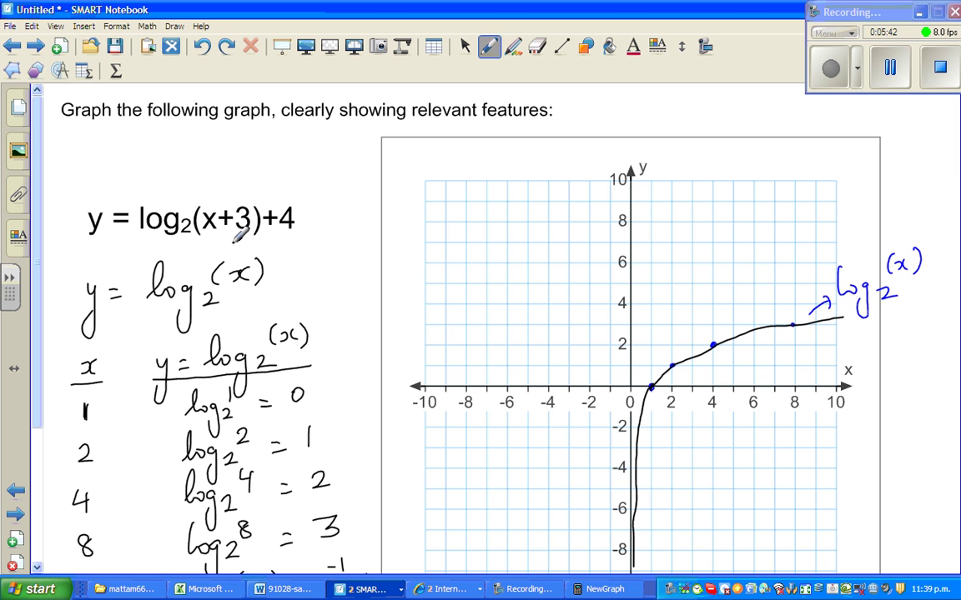
mouse_move(248, 238)
left_mouse_down()
mouse_move(234, 238)
mouse_move(240, 243)
left_mouse_up()
mouse_move(306, 226)
left_mouse_down()
mouse_move(310, 207)
mouse_move(315, 214)
left_mouse_up()
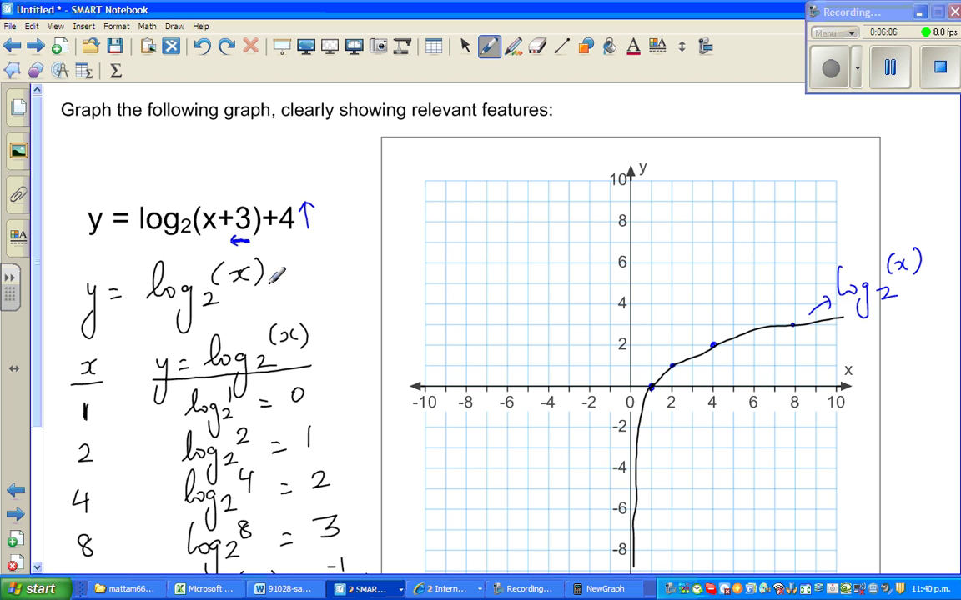
Write = log(x)/log(2) after log2(x), then bring the calculator back
left_click_drag(281, 271, 292, 271)
left_click_drag(281, 278, 292, 278)
mouse_move(323, 244)
left_mouse_down()
mouse_move(325, 274)
mouse_move(350, 266)
mouse_move(341, 292)
left_mouse_up()
mouse_move(370, 247)
left_mouse_down()
mouse_move(365, 275)
mouse_move(393, 267)
left_mouse_up()
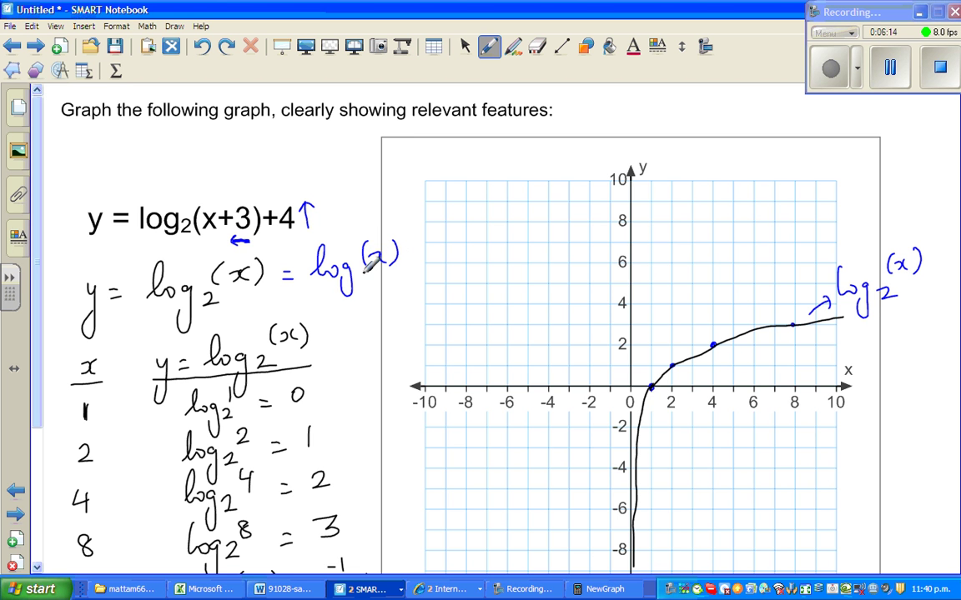
left_click_drag(317, 285, 386, 280)
left_click_drag(327, 292, 324, 321)
left_click_drag(343, 305, 346, 342)
mouse_move(388, 289)
left_mouse_down()
mouse_move(385, 318)
mouse_move(401, 318)
left_mouse_up()
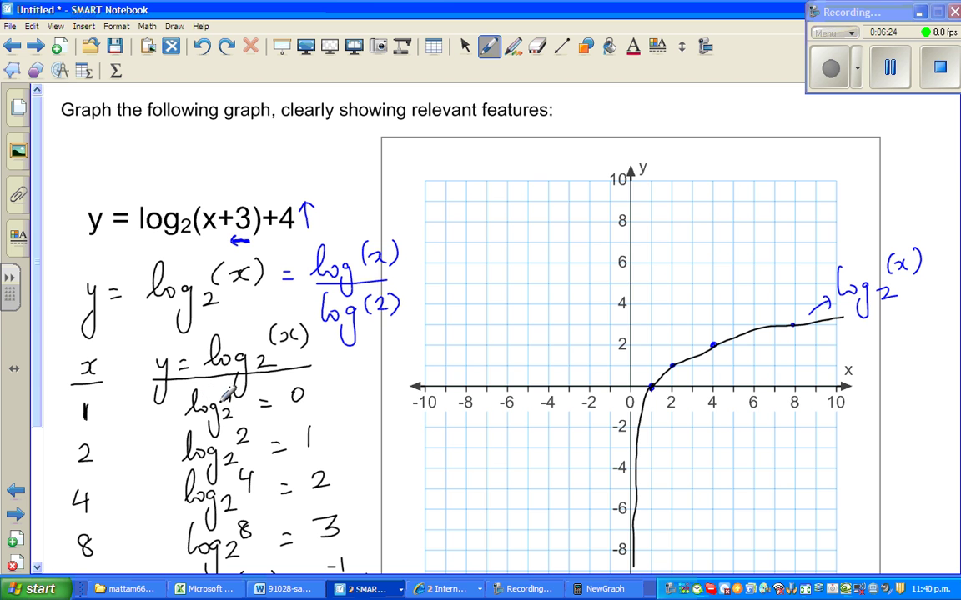
left_click(594, 587)
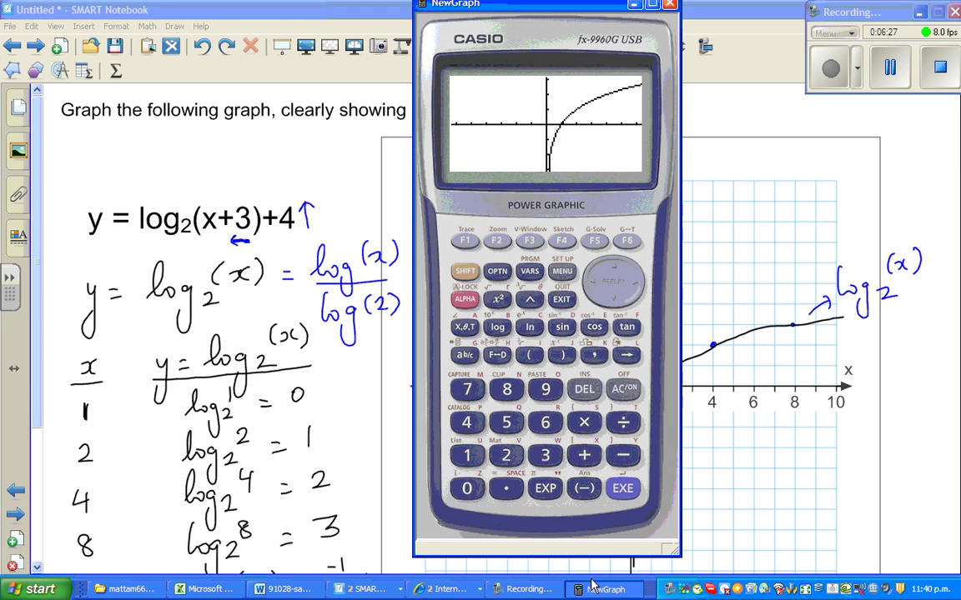
Switch to RUN-MAT mode and calculate log 1 ÷ log 2
left_click(561, 271)
left_click(468, 457)
left_click(500, 331)
left_click(468, 457)
left_click(623, 422)
left_click(498, 329)
left_click(506, 456)
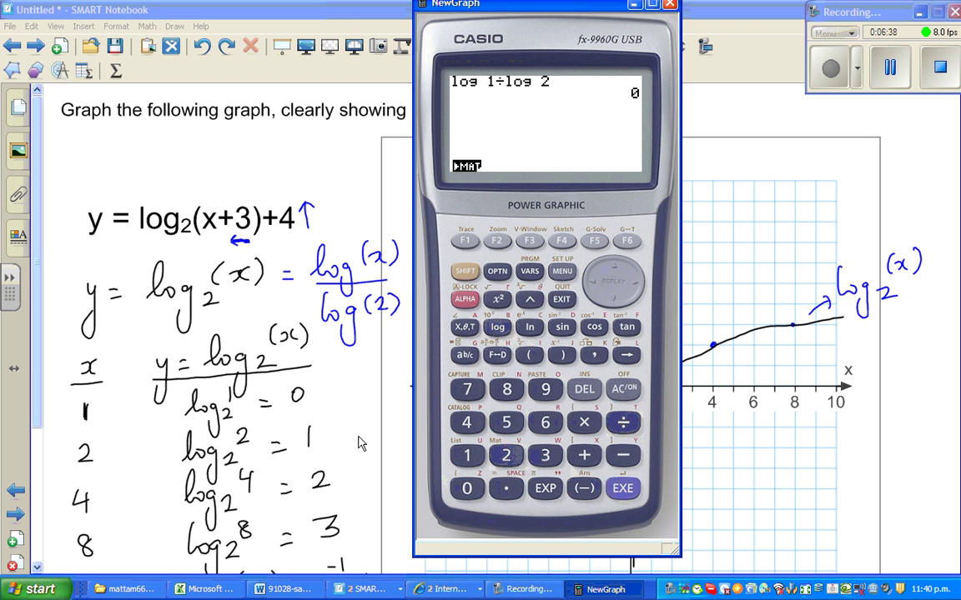
Evaluate log 2 ÷ log 2 to get 1
left_click(497, 329)
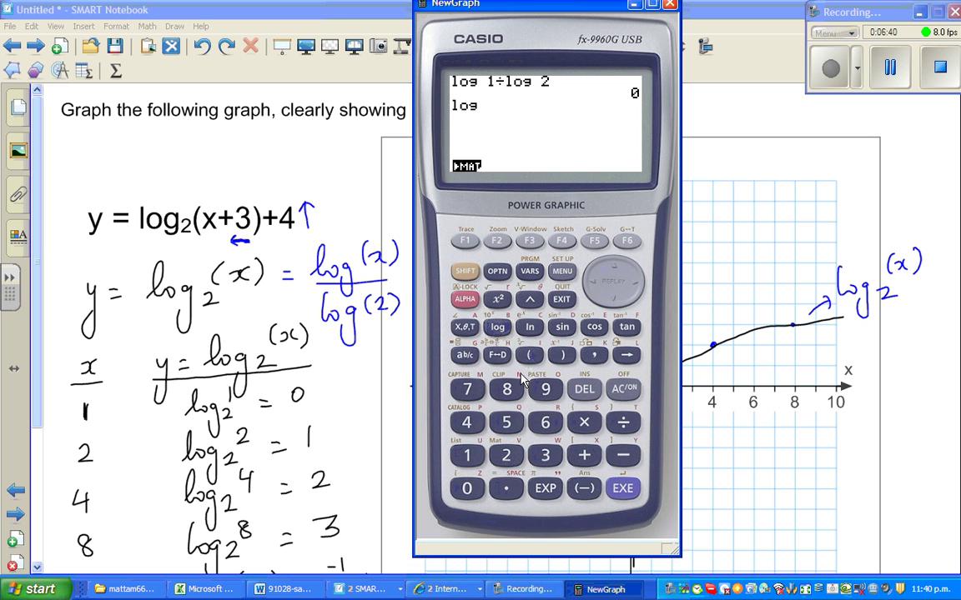
left_click(506, 455)
left_click(623, 422)
left_click(497, 327)
left_click(498, 454)
left_click(626, 490)
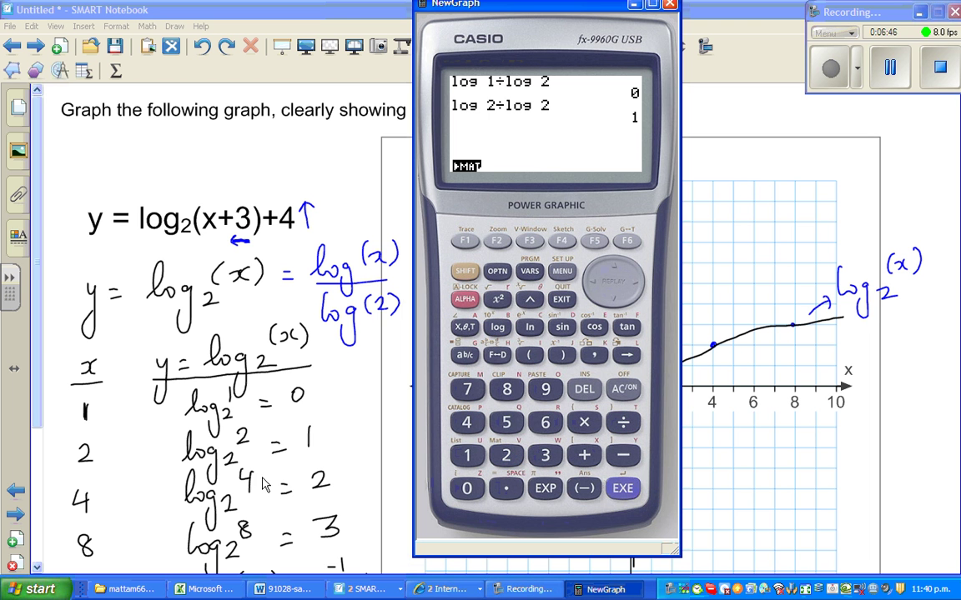
Enter log 4 ÷ log 2, then minimise the calculator
left_click(498, 329)
left_click(467, 423)
left_click(623, 423)
left_click(497, 327)
left_click(506, 457)
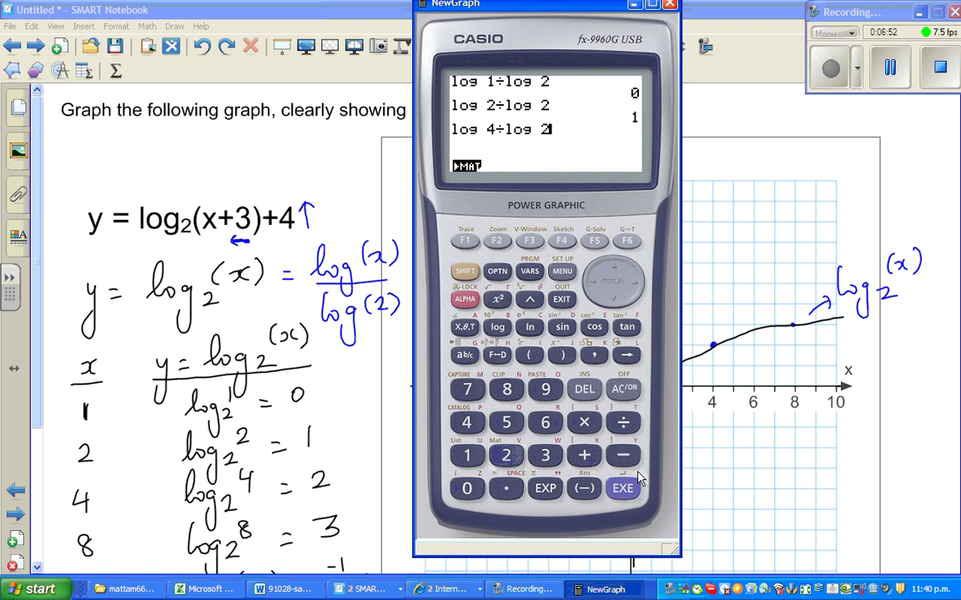
left_click(633, 4)
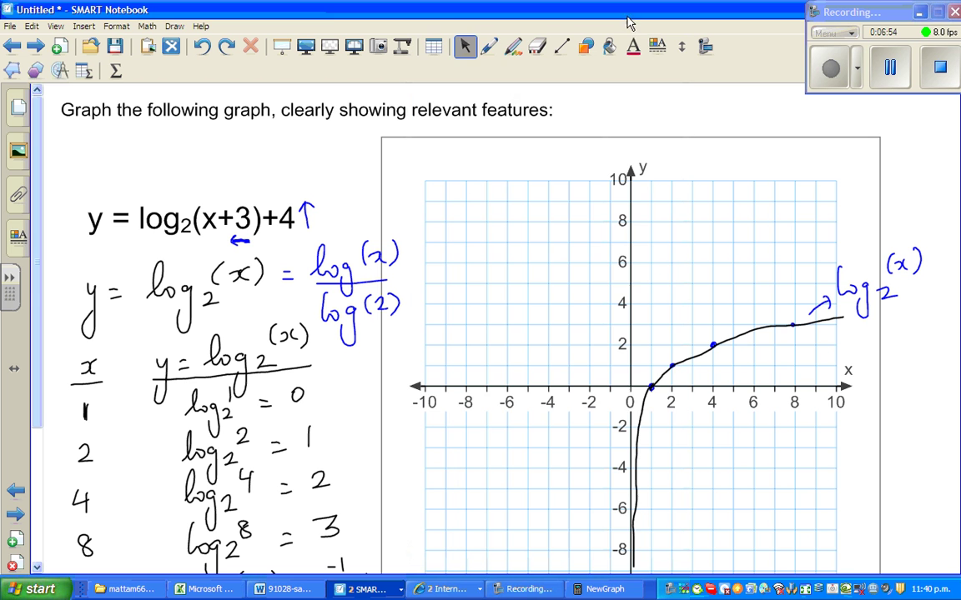
With red pen ink, mark the translated points (-2, 4) and (-1, 5)
left_click(488, 46)
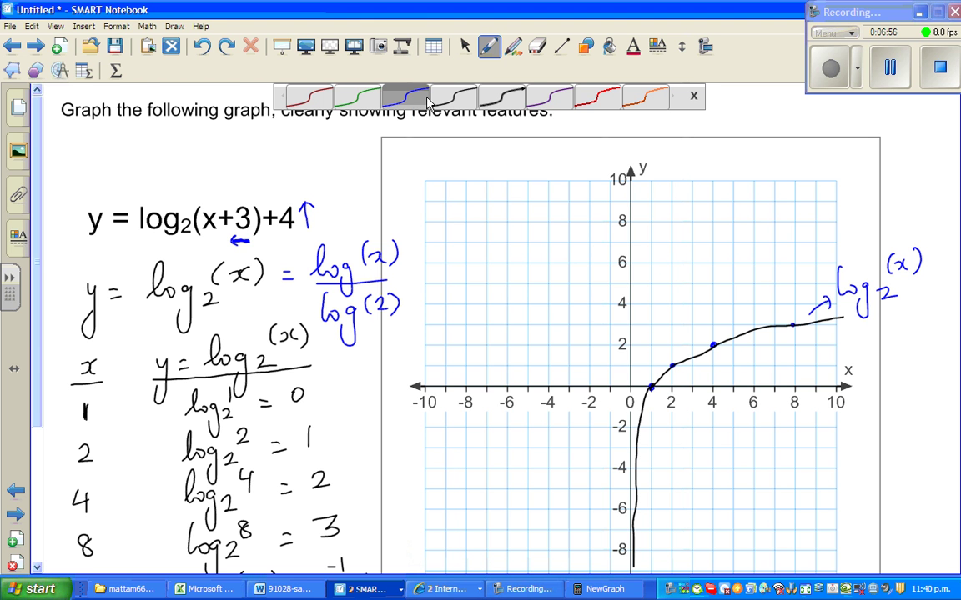
left_click(309, 97)
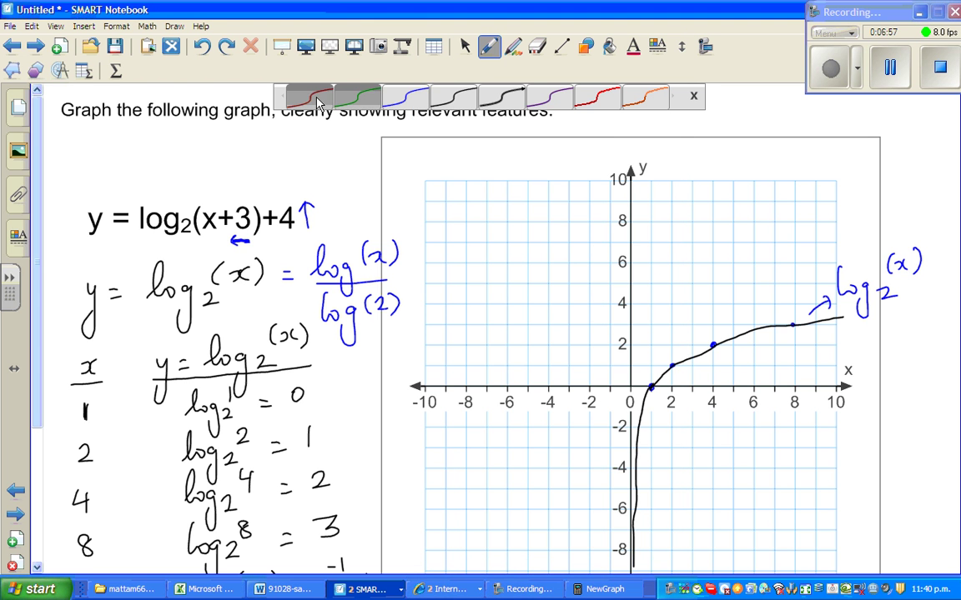
left_click(695, 98)
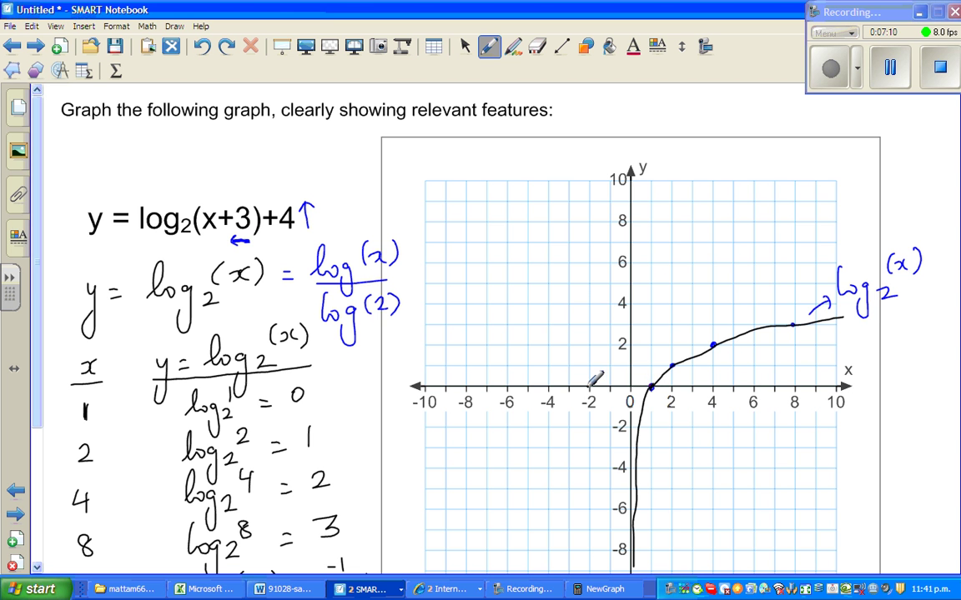
left_click(590, 305)
left_click(610, 285)
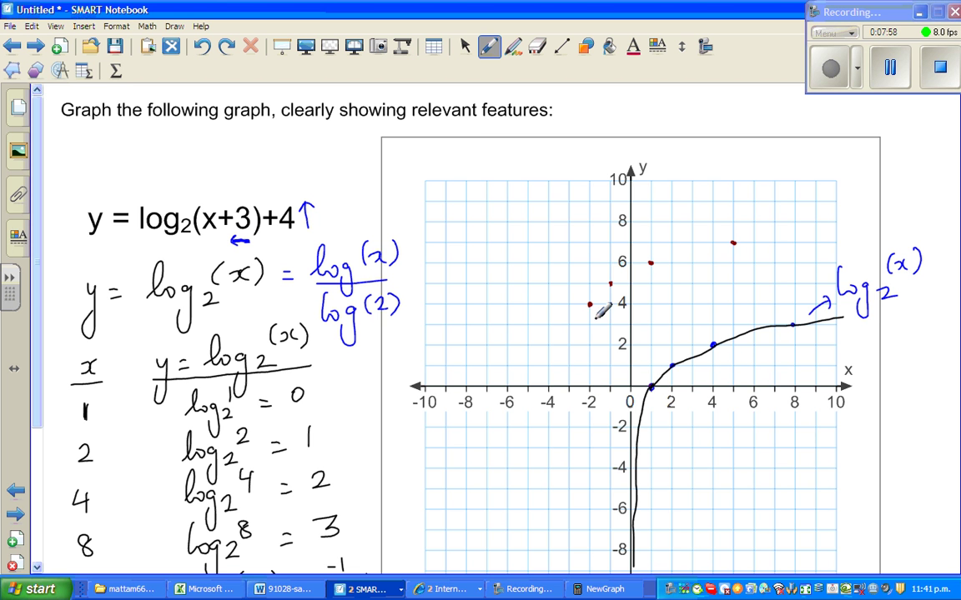
left_click(561, 46)
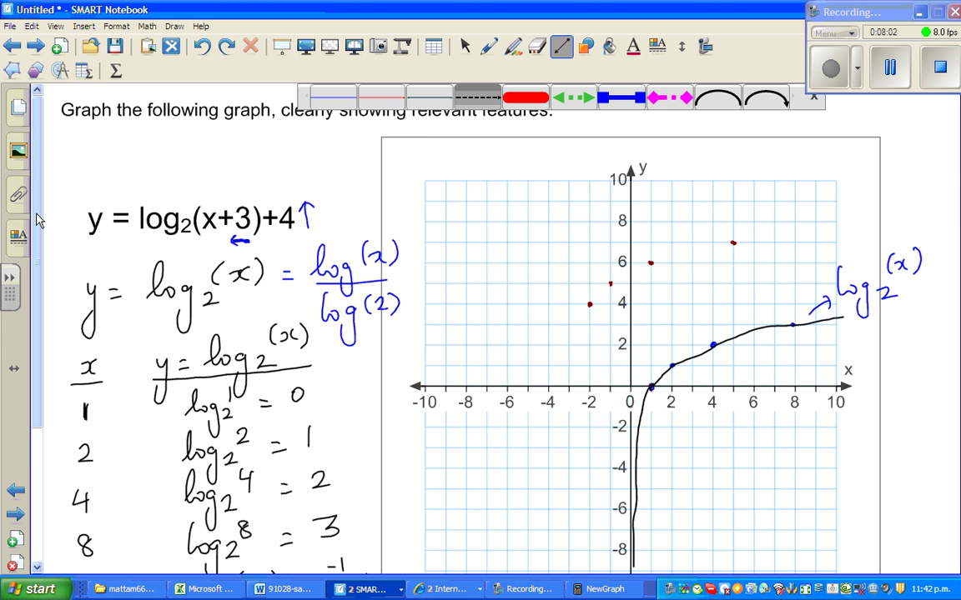
Draw a dashed vertical asymptote at x = -3 with an arrowhead at the bottom
scroll(39, 233, "down", 2)
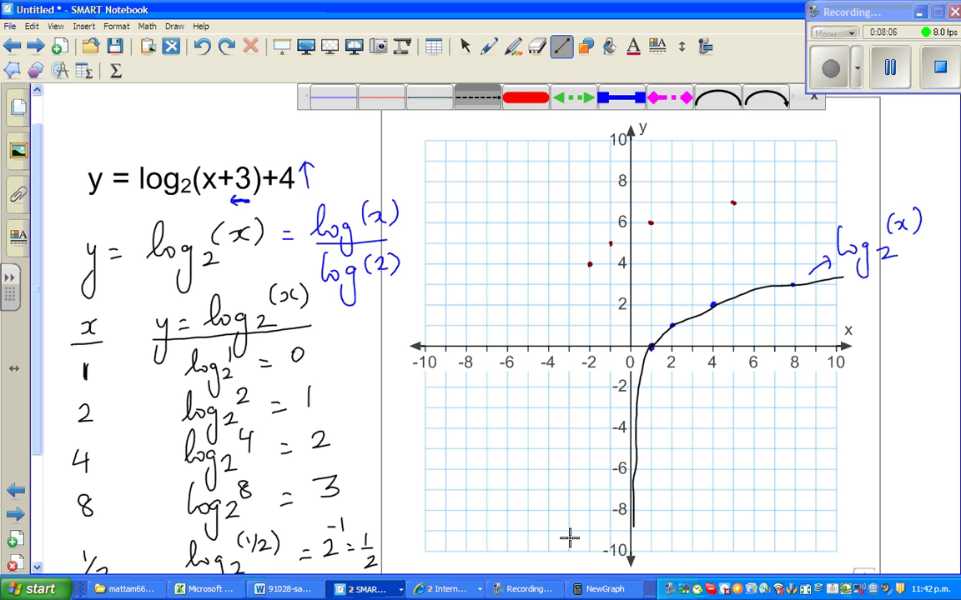
left_click_drag(571, 547, 571, 135)
left_click(489, 46)
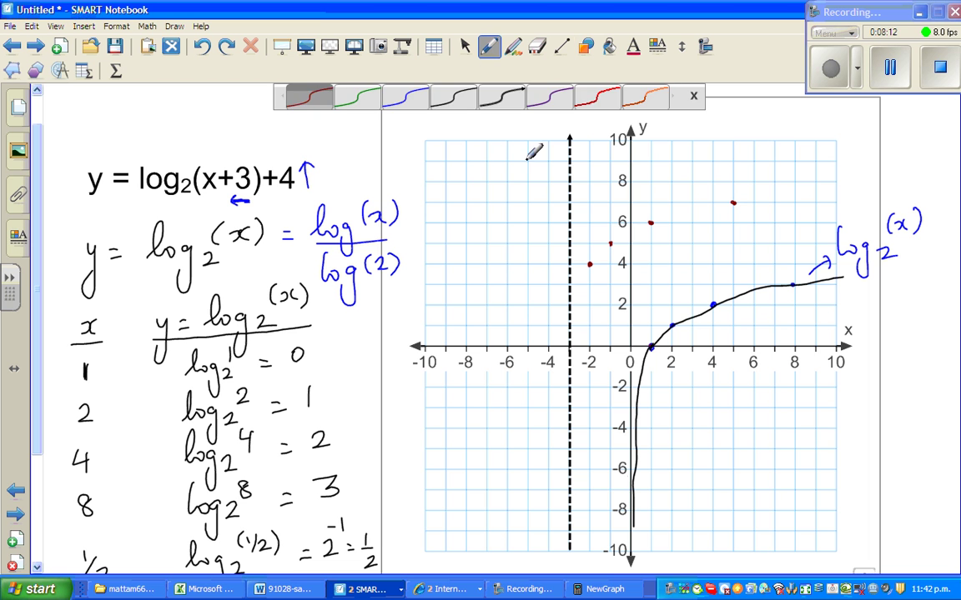
left_click_drag(564, 540, 574, 541)
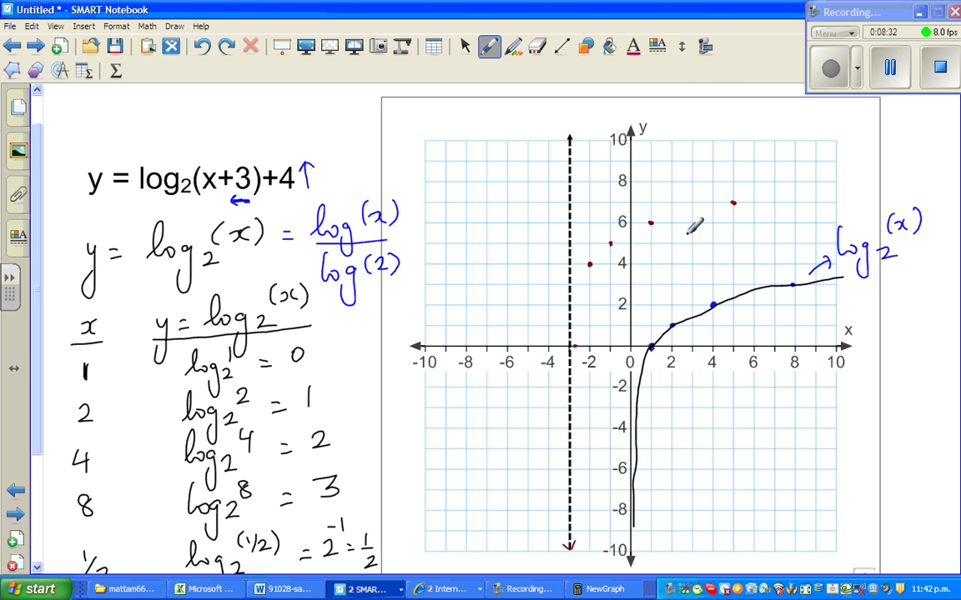
Start the blue curve rising from the asymptote near x = -3
left_click(488, 48)
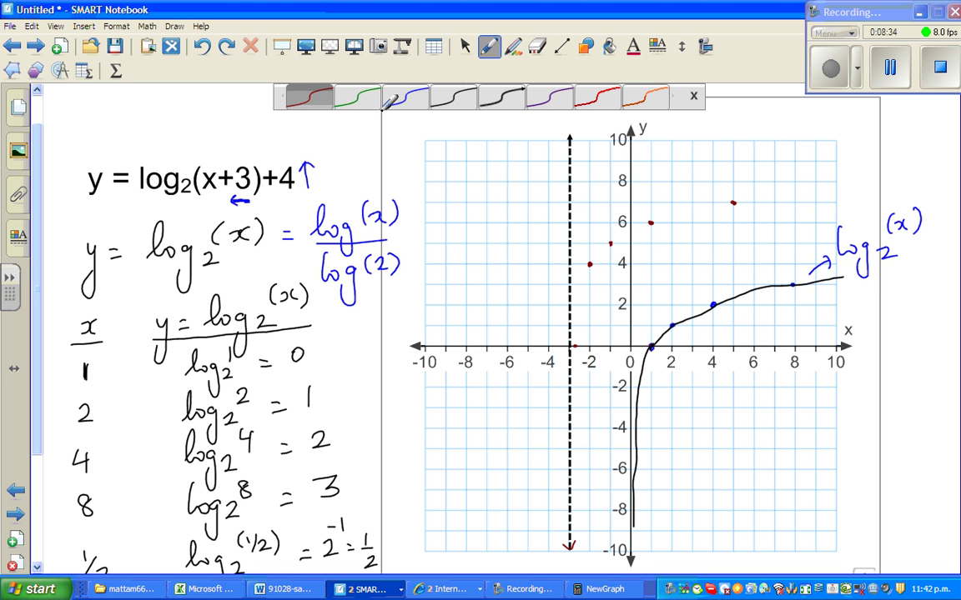
left_click(392, 98)
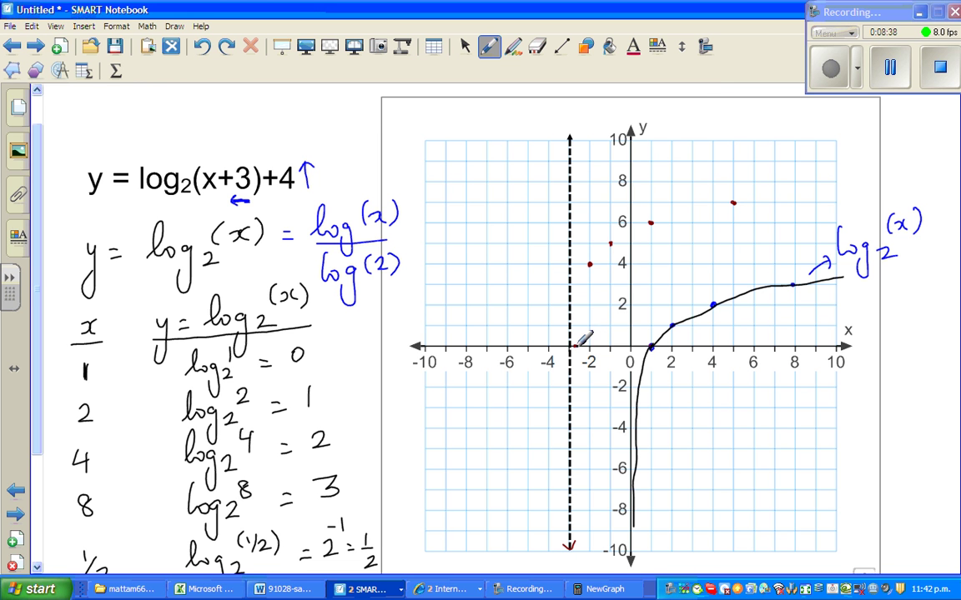
mouse_move(576, 342)
left_mouse_down()
mouse_move(581, 290)
mouse_move(611, 244)
mouse_move(679, 210)
mouse_move(826, 179)
left_mouse_up()
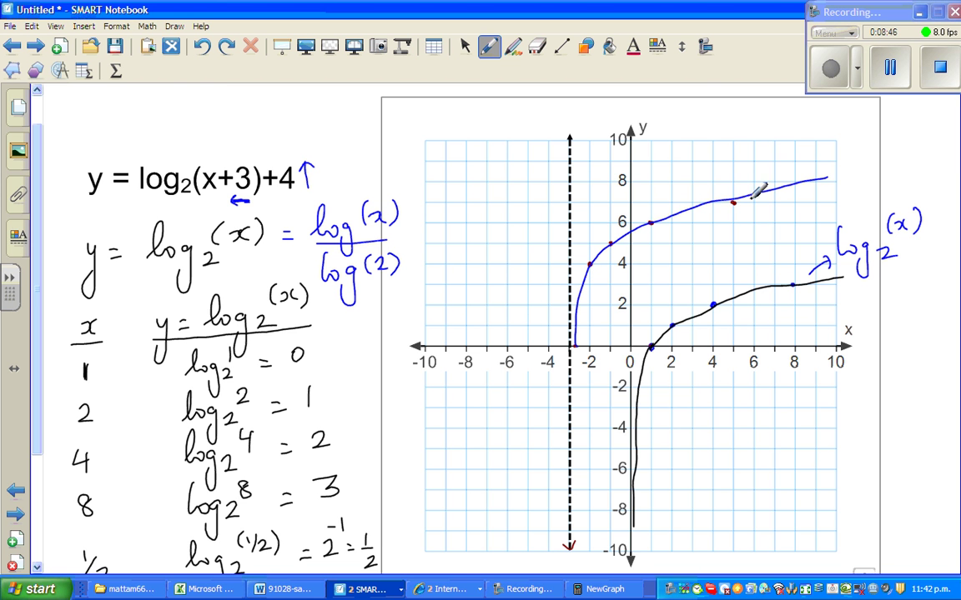
Extend the curve to near (9, 8), then in dark red mark (5, 7) with a down-arrow
left_click(488, 46)
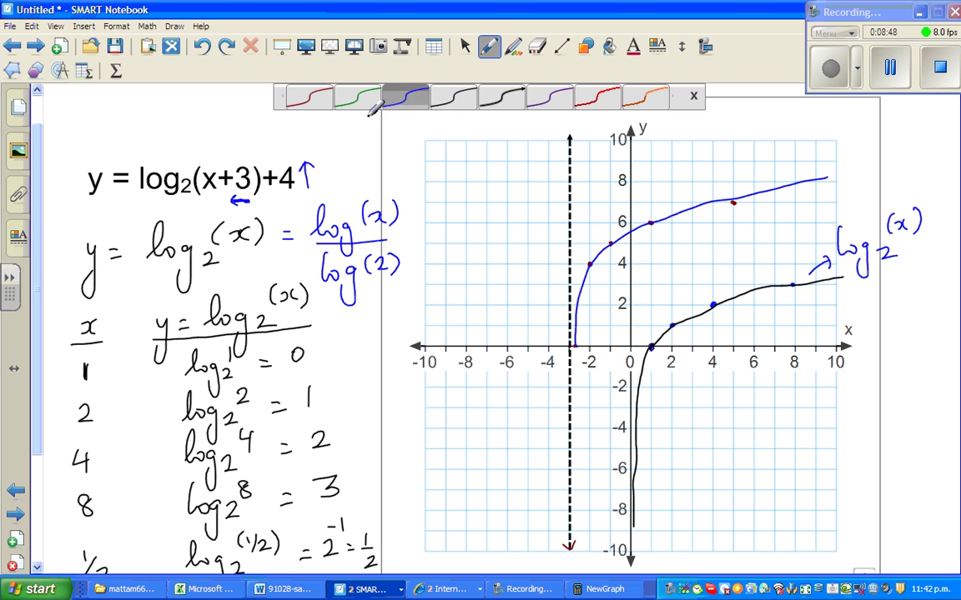
left_click(294, 95)
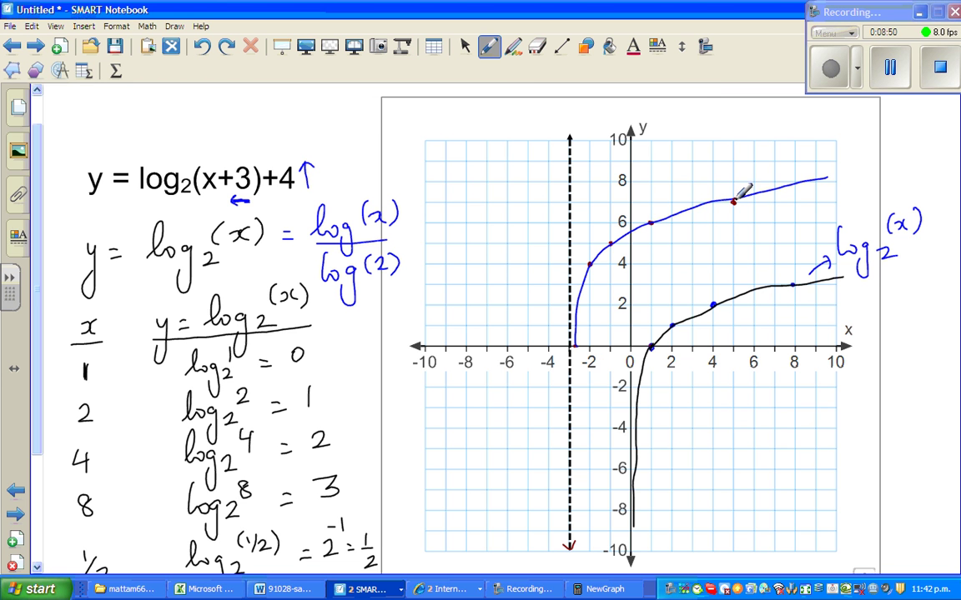
left_click(733, 198)
left_click(490, 45)
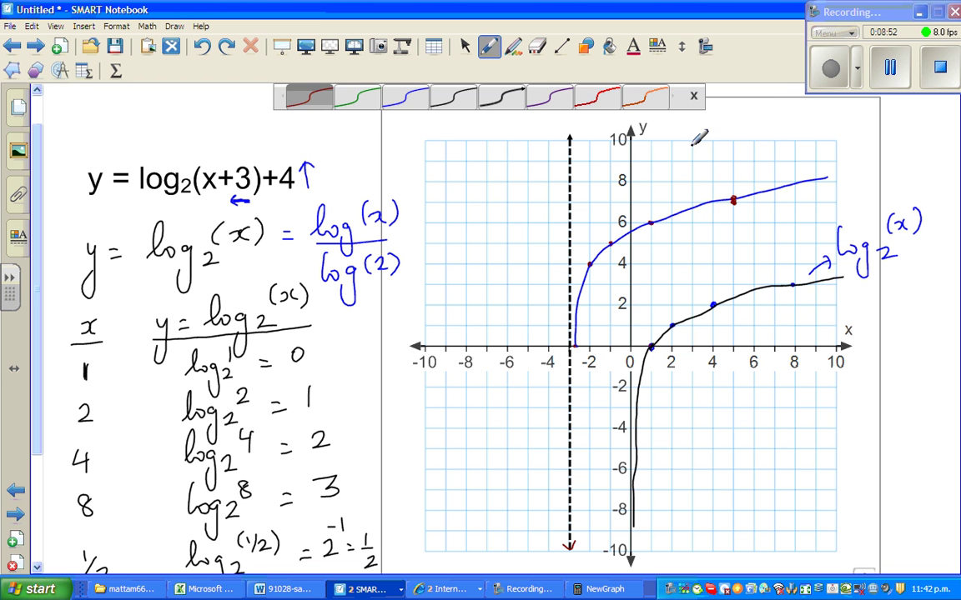
left_click_drag(733, 158, 733, 179)
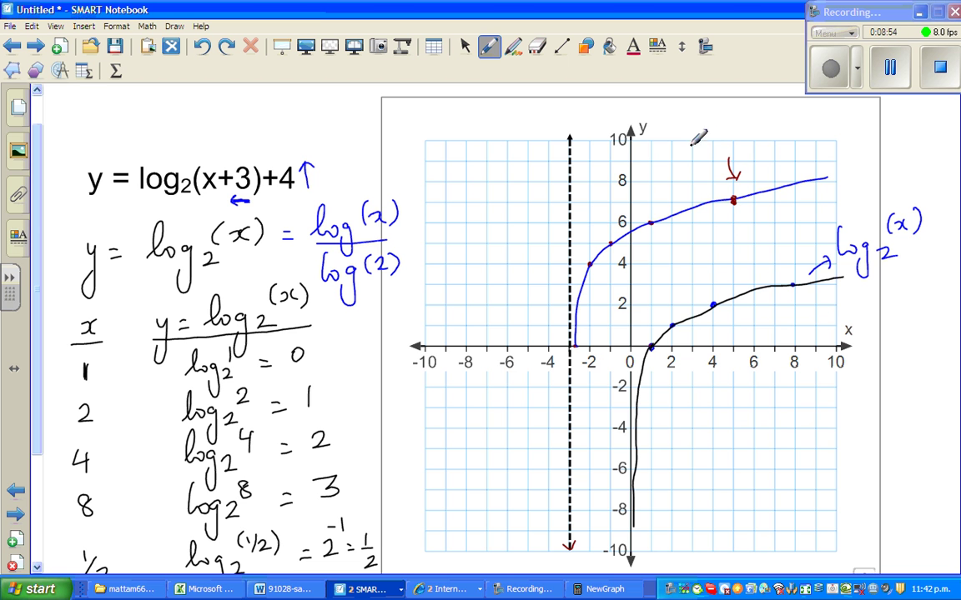
Write the label y=log2(x+3)+4 above the arrow
left_click_drag(690, 145, 699, 160)
mouse_move(704, 144)
left_mouse_down()
mouse_move(694, 179)
mouse_move(715, 145)
left_mouse_up()
mouse_move(708, 152)
left_mouse_down()
mouse_move(748, 131)
mouse_move(750, 171)
left_mouse_up()
mouse_move(776, 109)
left_mouse_down()
mouse_move(771, 129)
mouse_move(787, 125)
left_mouse_up()
mouse_move(794, 116)
left_mouse_down()
mouse_move(806, 115)
mouse_move(800, 124)
left_mouse_up()
left_click_drag(807, 107, 816, 122)
left_click_drag(825, 102, 827, 124)
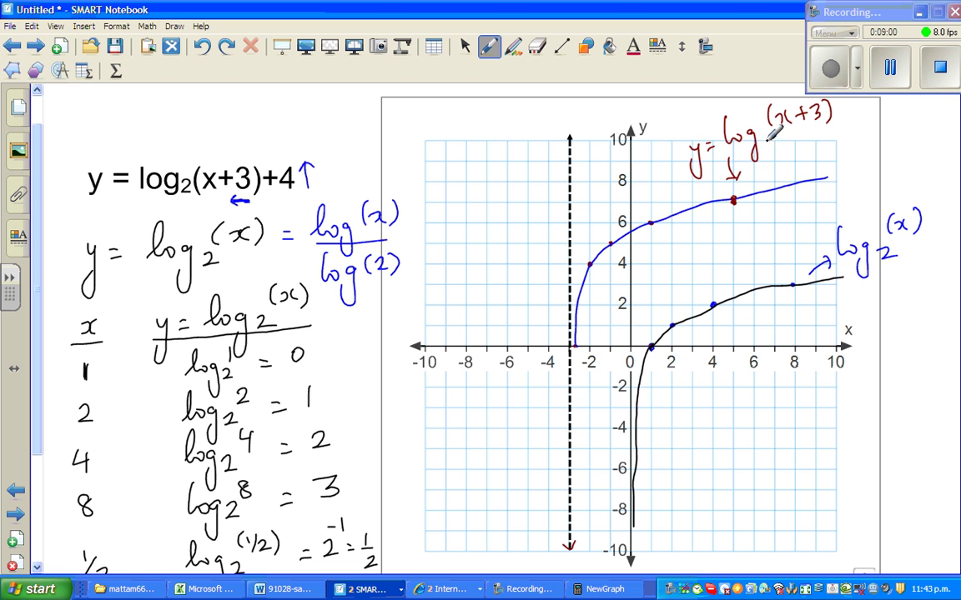
left_click_drag(769, 141, 784, 152)
mouse_move(853, 101)
left_mouse_down()
mouse_move(852, 116)
mouse_move(875, 115)
left_mouse_up()
left_click_drag(871, 106, 871, 124)
Mark the point where the new curve crosses the y-axis
left_click(650, 223)
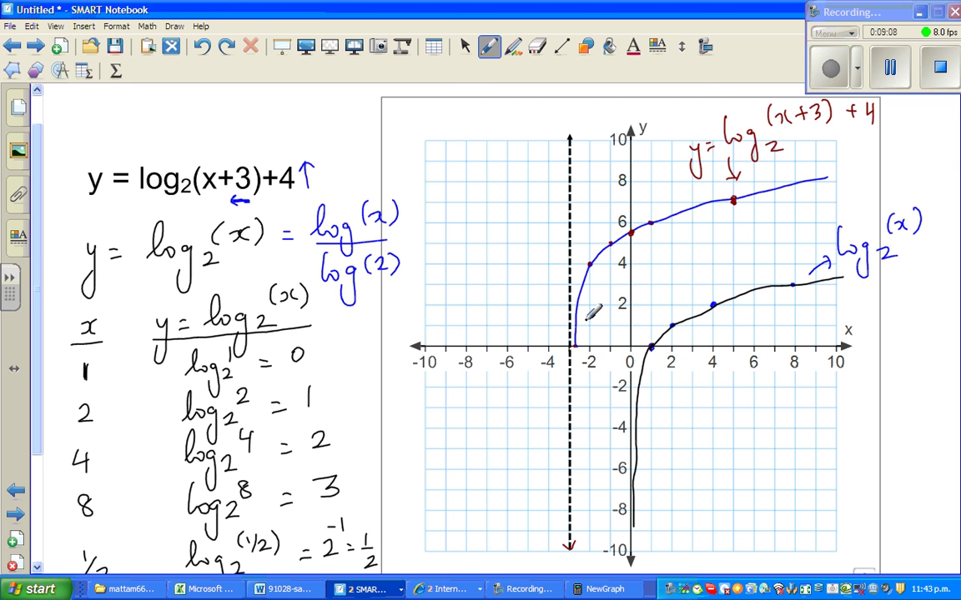
left_click(490, 50)
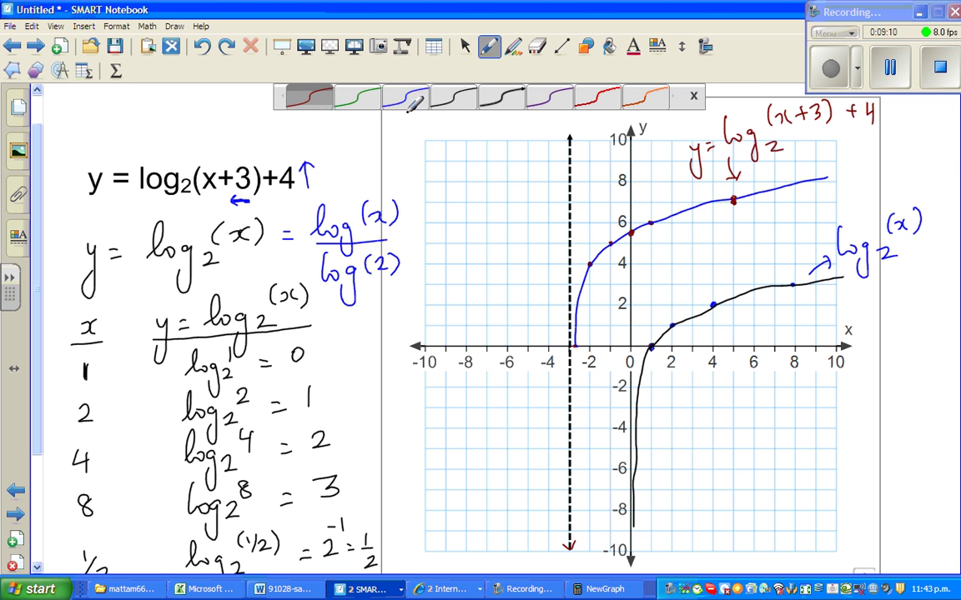
left_click(579, 337)
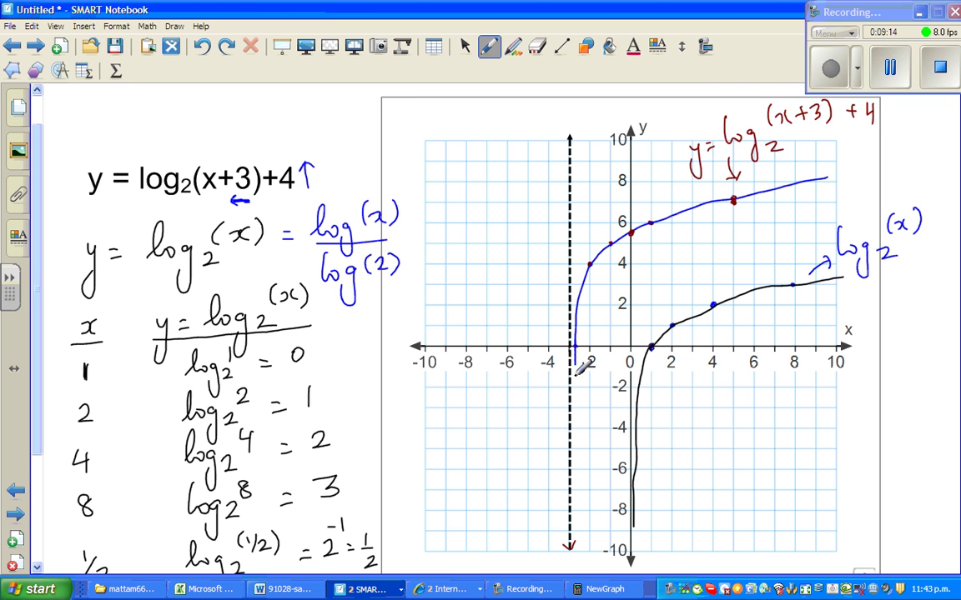